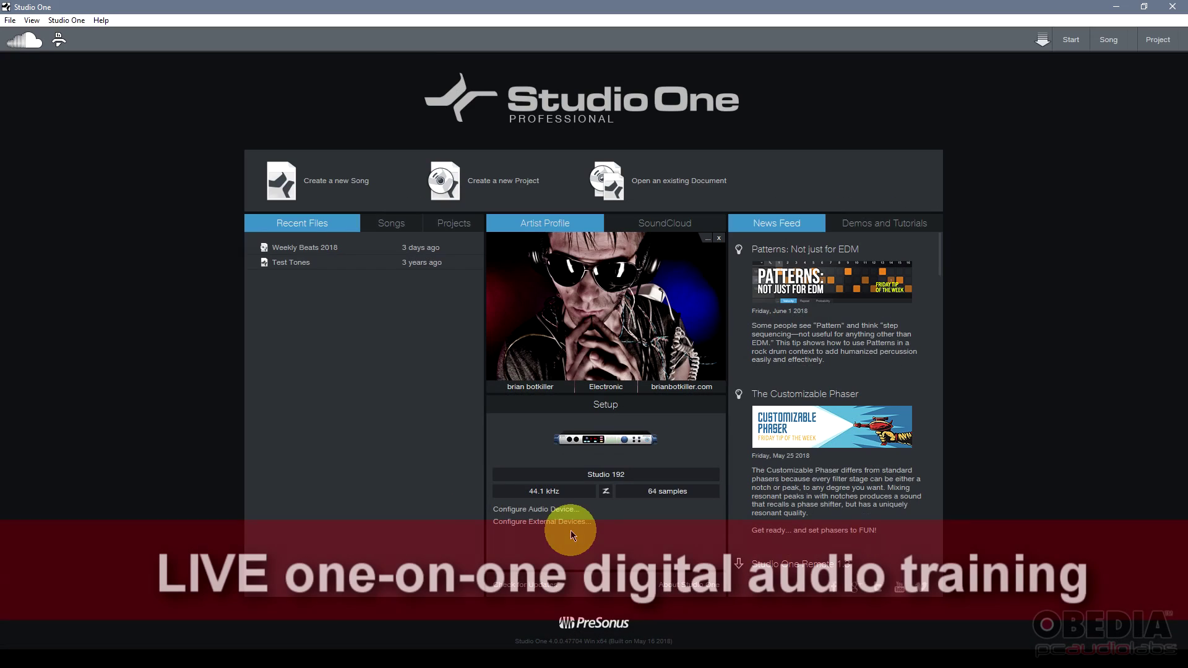
Go to External Devices in Studio One's Options and start adding a new device.
{"action": "left_click", "coordinate": [79, 25]}
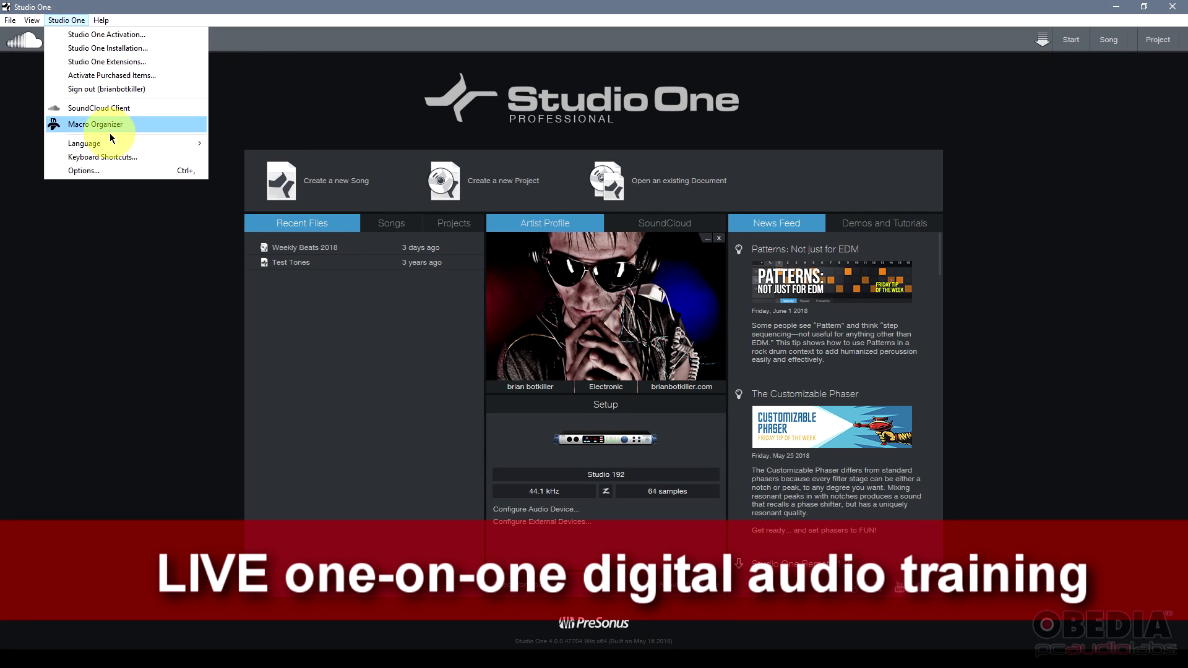
{"action": "left_click", "coordinate": [118, 170]}
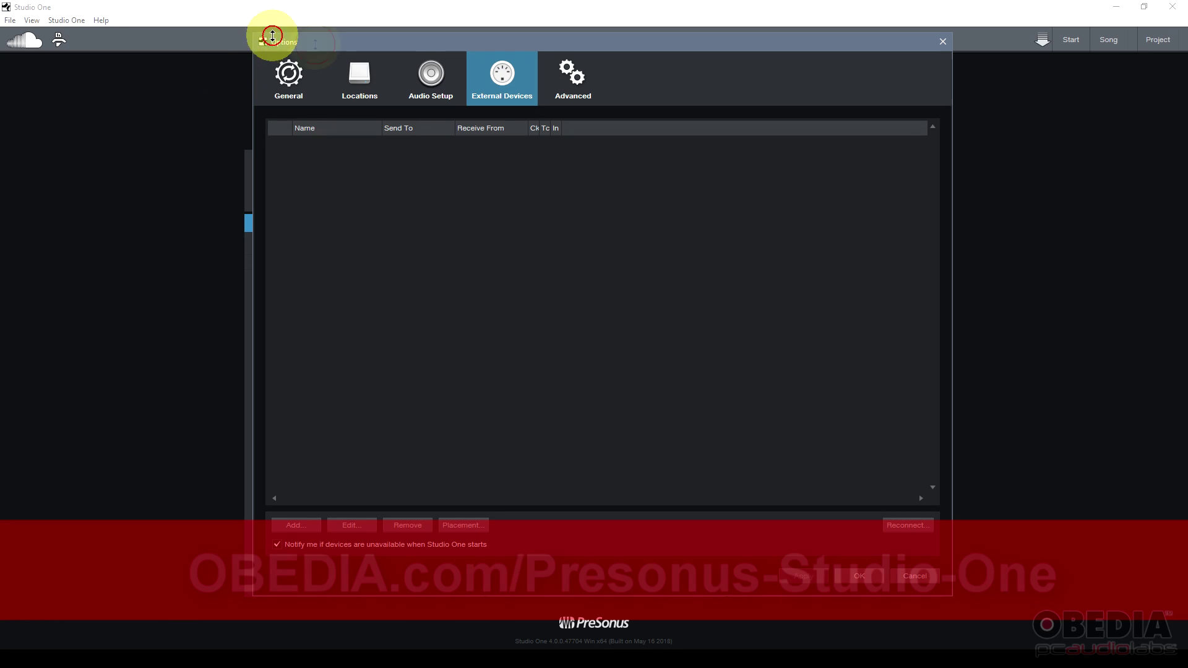
{"action": "left_click_drag", "start_coordinate": [273, 35], "coordinate": [339, 67]}
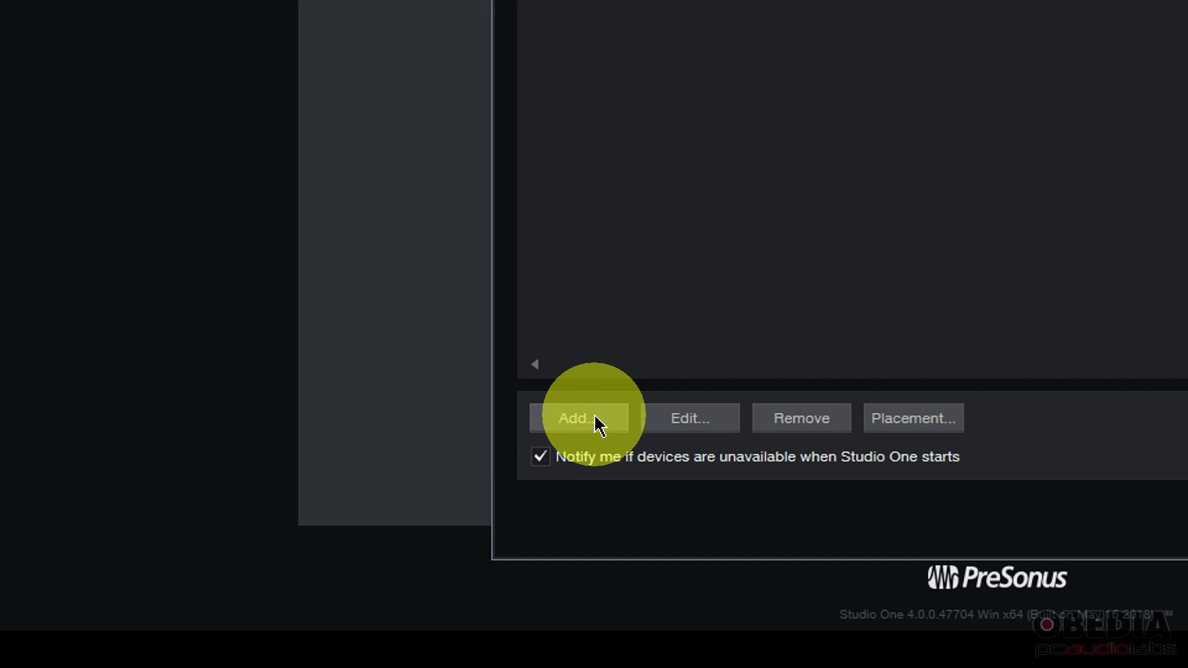
{"action": "left_click", "coordinate": [393, 544]}
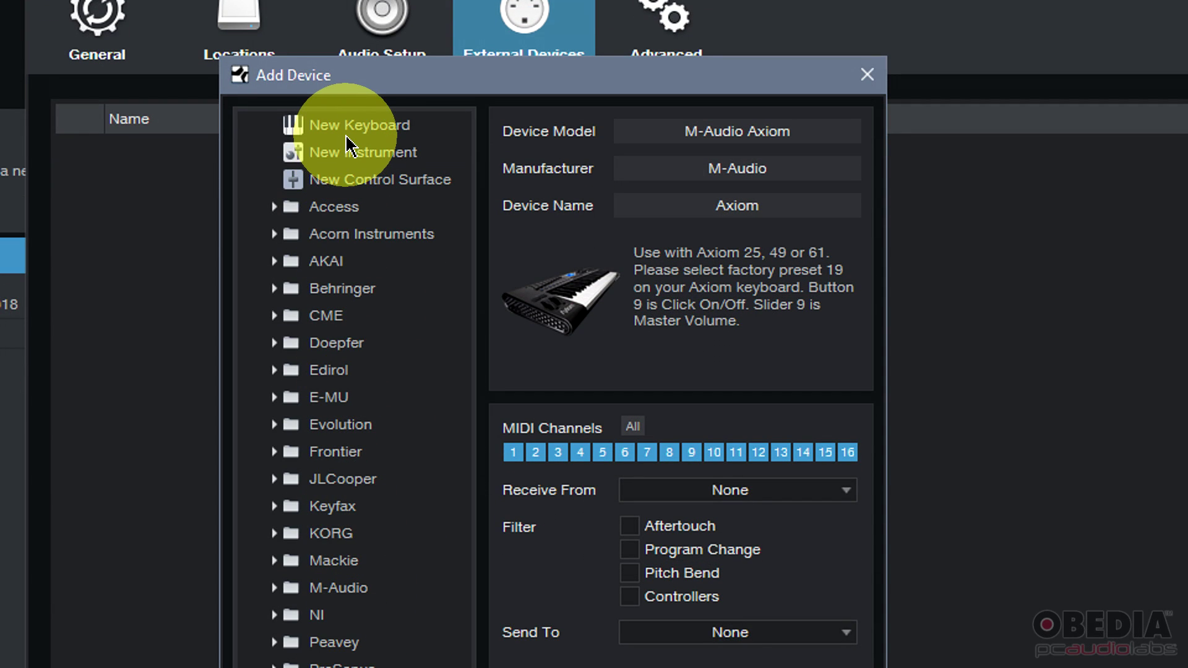
Preview the New Keyboard, New Control Surface and Behringer BCF2000 device models.
{"action": "left_click", "coordinate": [382, 135]}
{"action": "left_click", "coordinate": [392, 183]}
{"action": "left_click", "coordinate": [393, 153]}
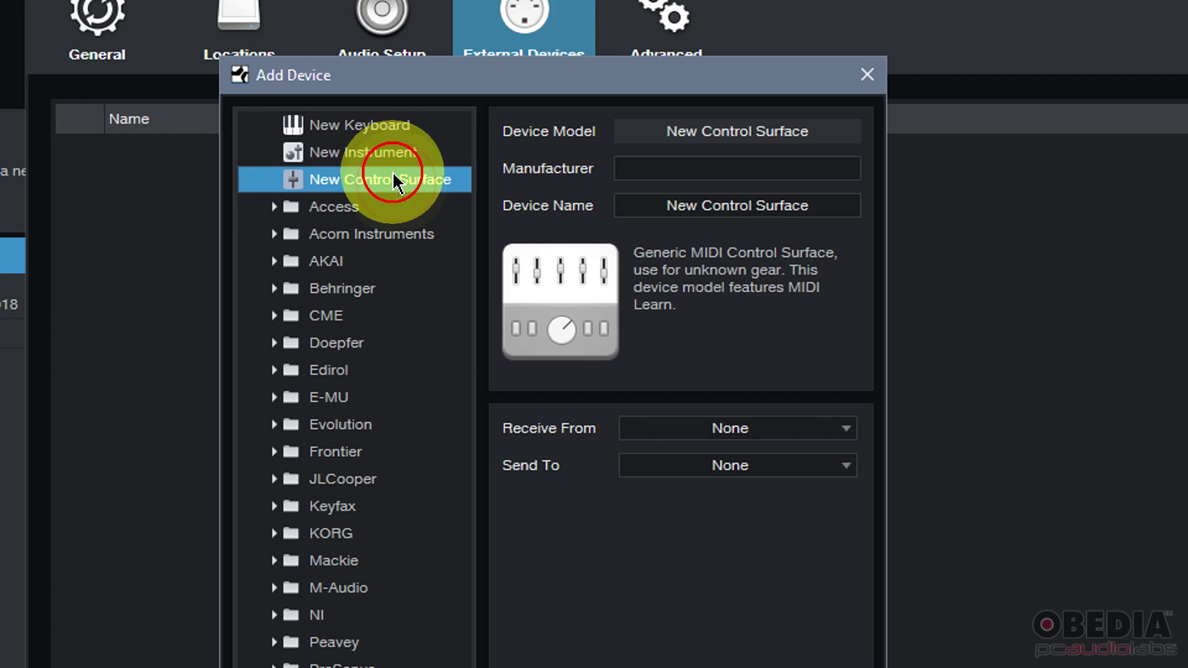
{"action": "left_click", "coordinate": [398, 180]}
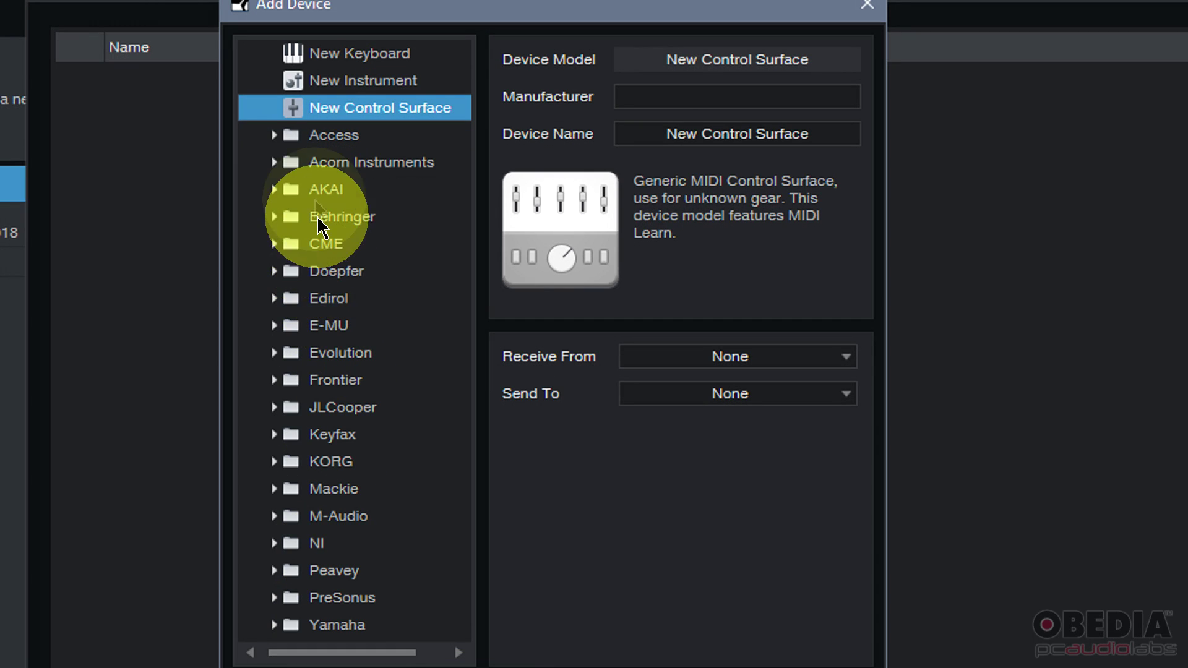
{"action": "double_click", "coordinate": [283, 225]}
{"action": "left_click", "coordinate": [335, 255]}
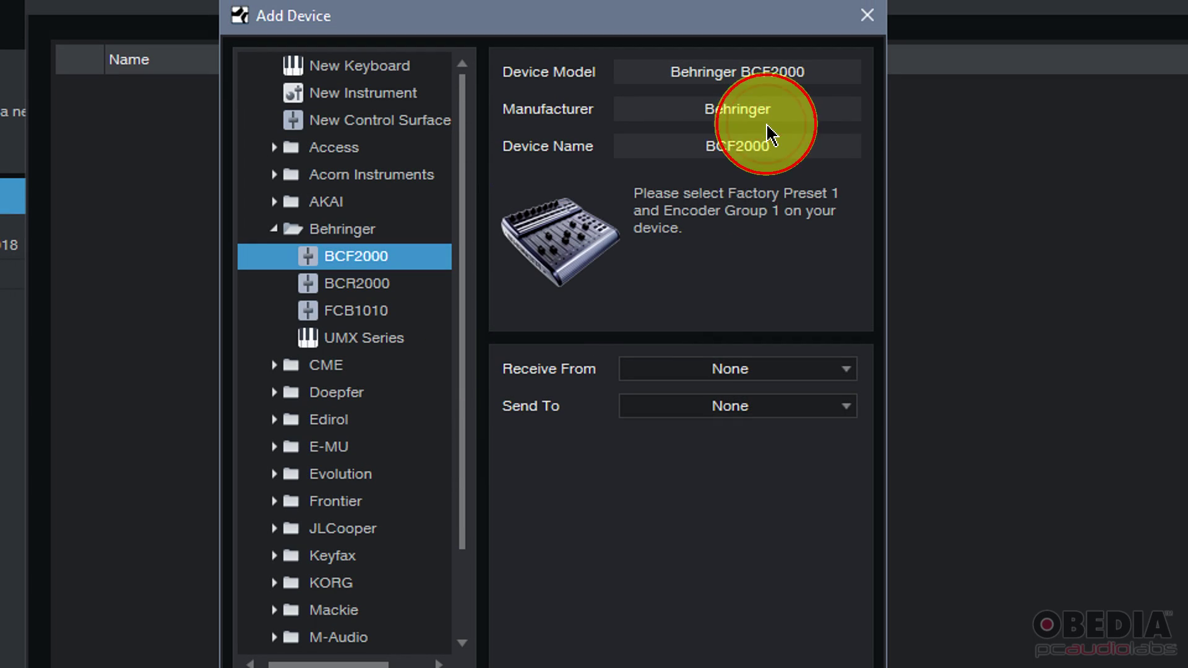
Check the BCF2000's Receive From ports, collapse Behringer and select the generic New Keyboard.
{"action": "left_click", "coordinate": [715, 385]}
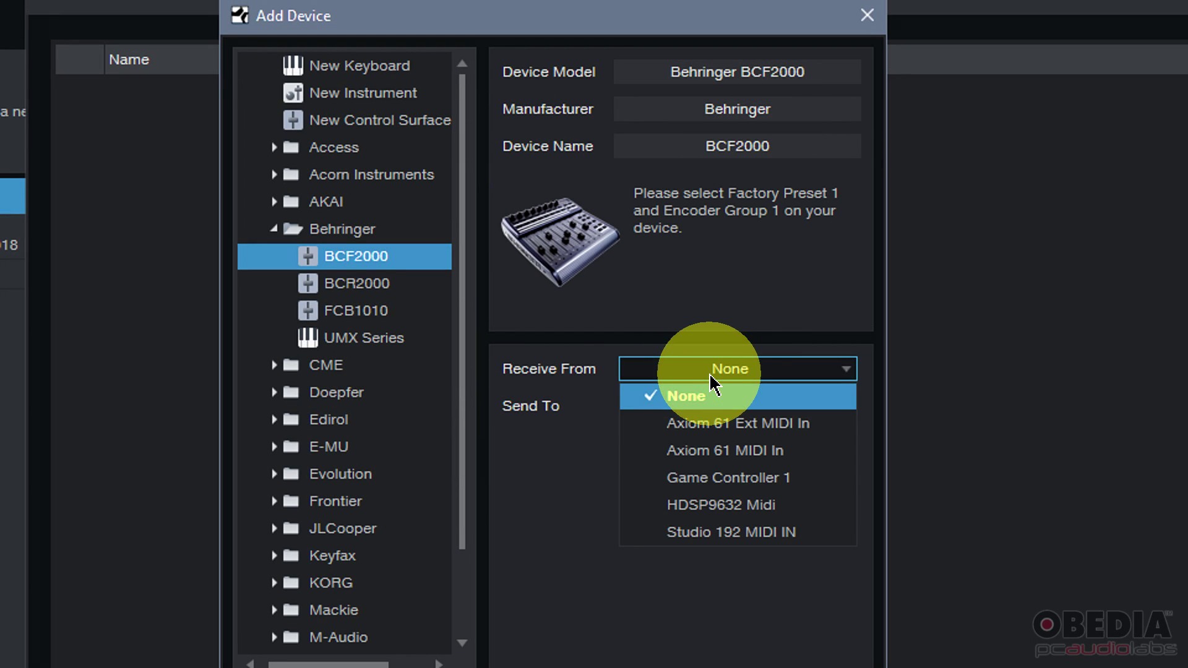
{"action": "left_click", "coordinate": [531, 495]}
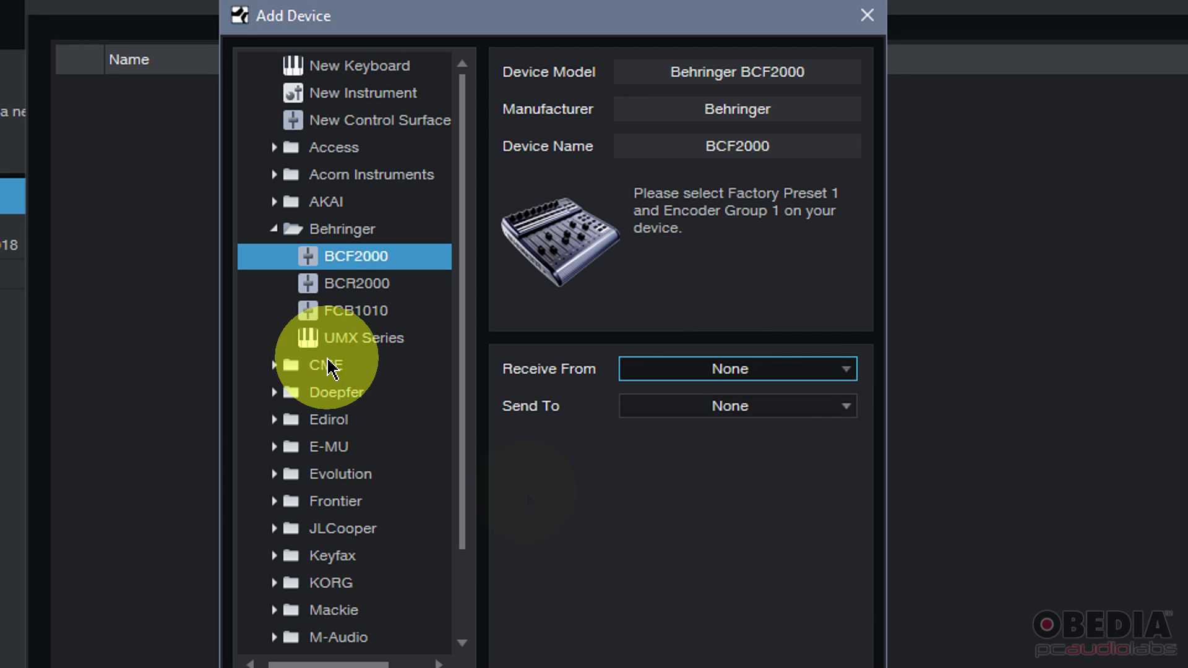
{"action": "left_click", "coordinate": [274, 231]}
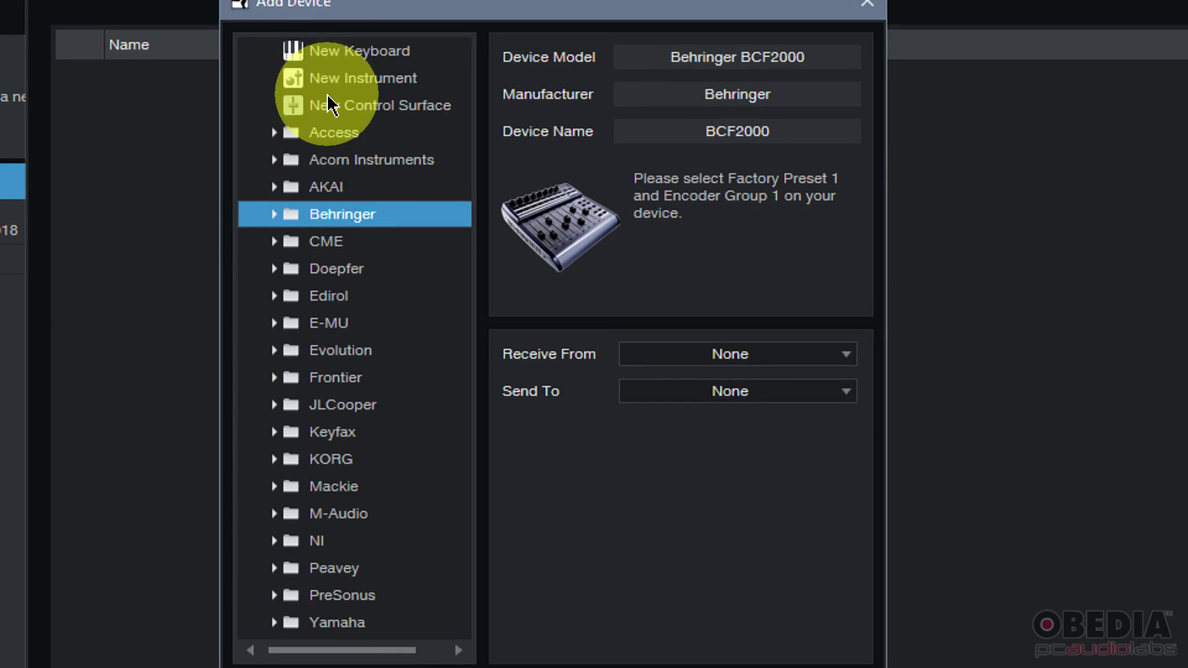
{"action": "left_click", "coordinate": [334, 57]}
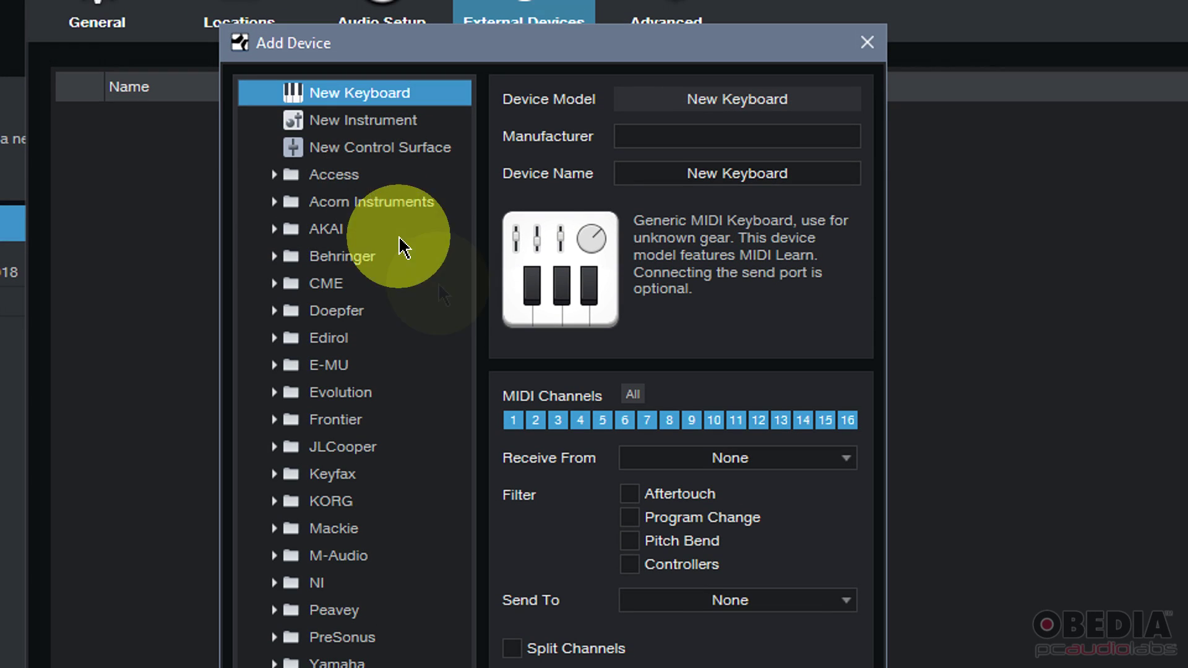
Review New Keyboard's name, all 16 MIDI channels, and Receive From and Send To ports, all left at None.
{"action": "left_click", "coordinate": [786, 170]}
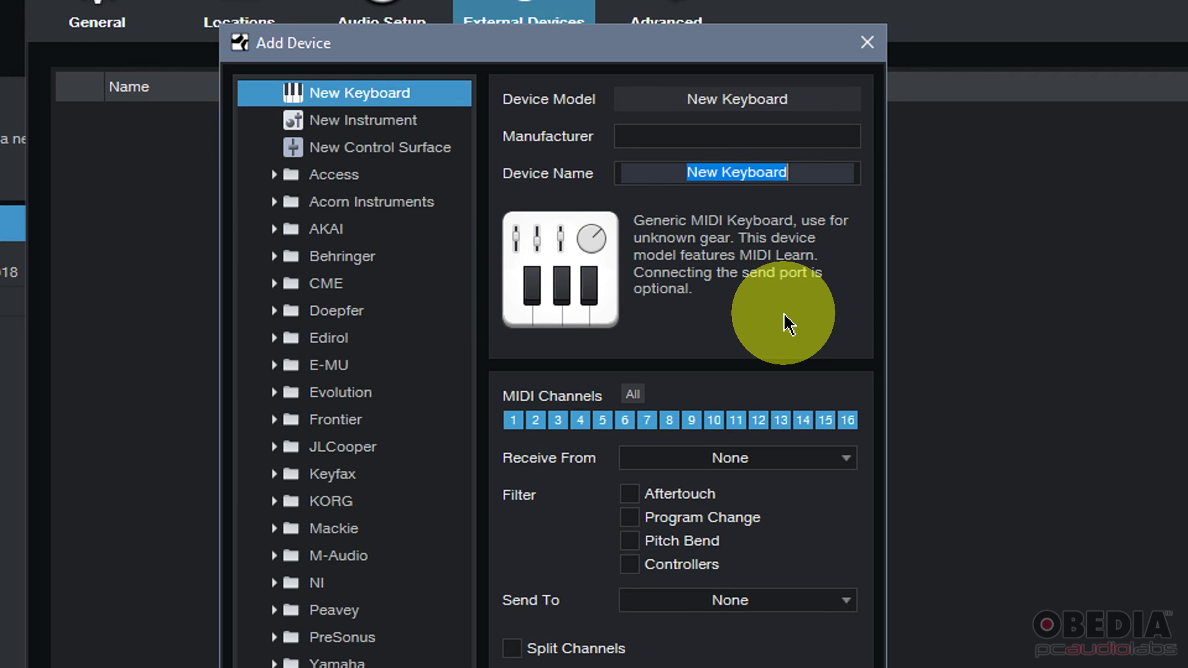
{"action": "left_click", "coordinate": [684, 339]}
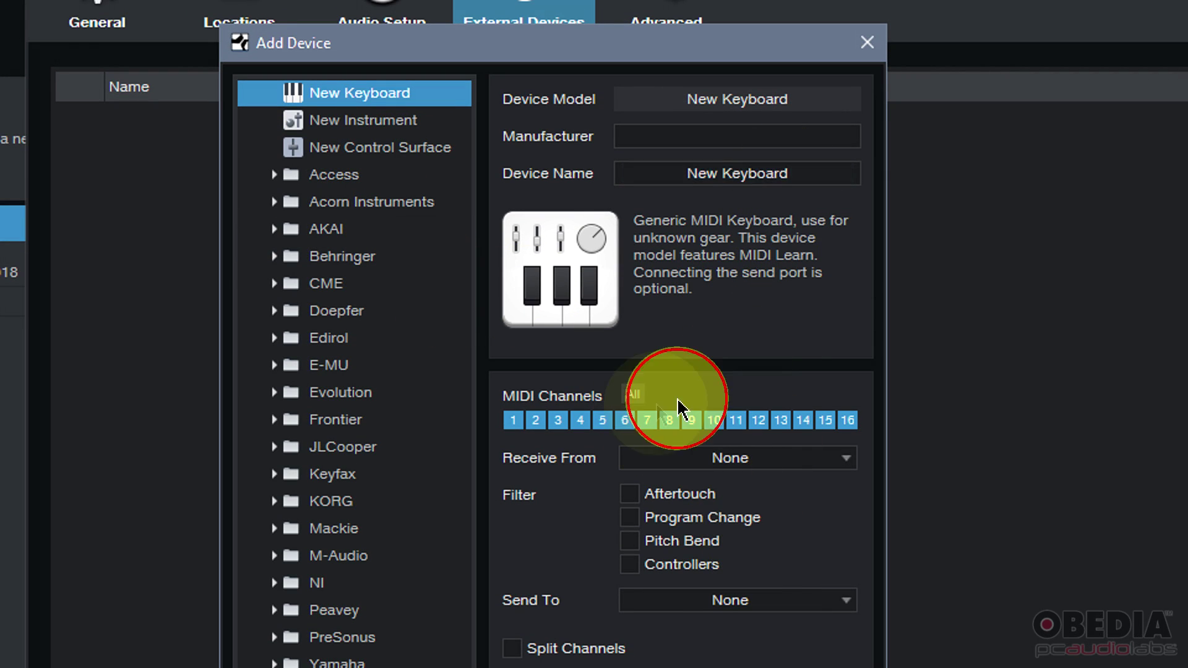
{"action": "left_click", "coordinate": [634, 397]}
{"action": "left_click", "coordinate": [634, 397]}
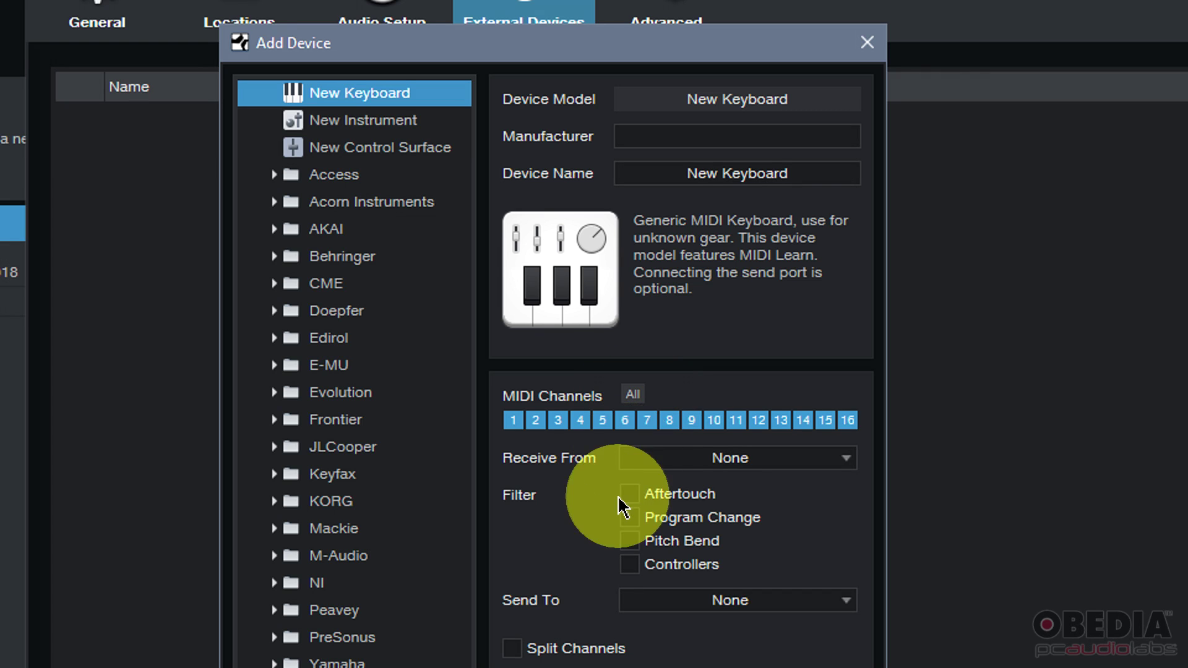
{"action": "left_click", "coordinate": [706, 458]}
{"action": "left_click", "coordinate": [611, 527]}
{"action": "left_click", "coordinate": [677, 591]}
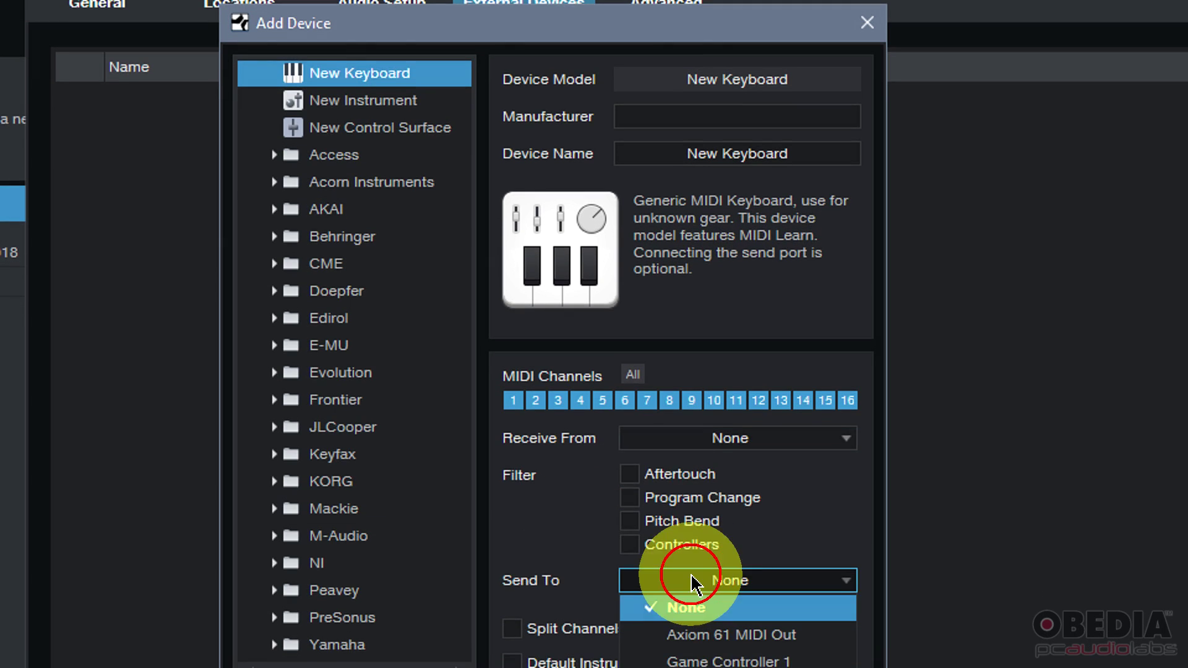
{"action": "left_click", "coordinate": [538, 564]}
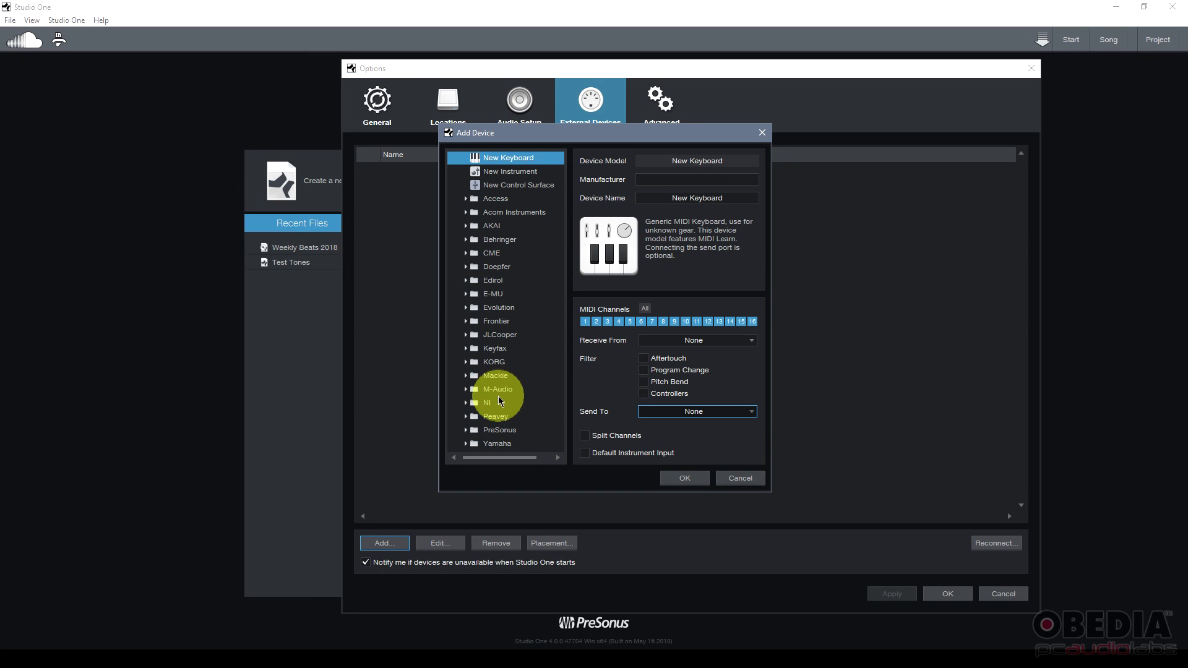
Expand the M-Audio device models and select Axiom.
{"action": "double_click", "coordinate": [498, 390]}
{"action": "scroll", "coordinate": [501, 396], "scroll_direction": "down", "scroll_amount": 4}
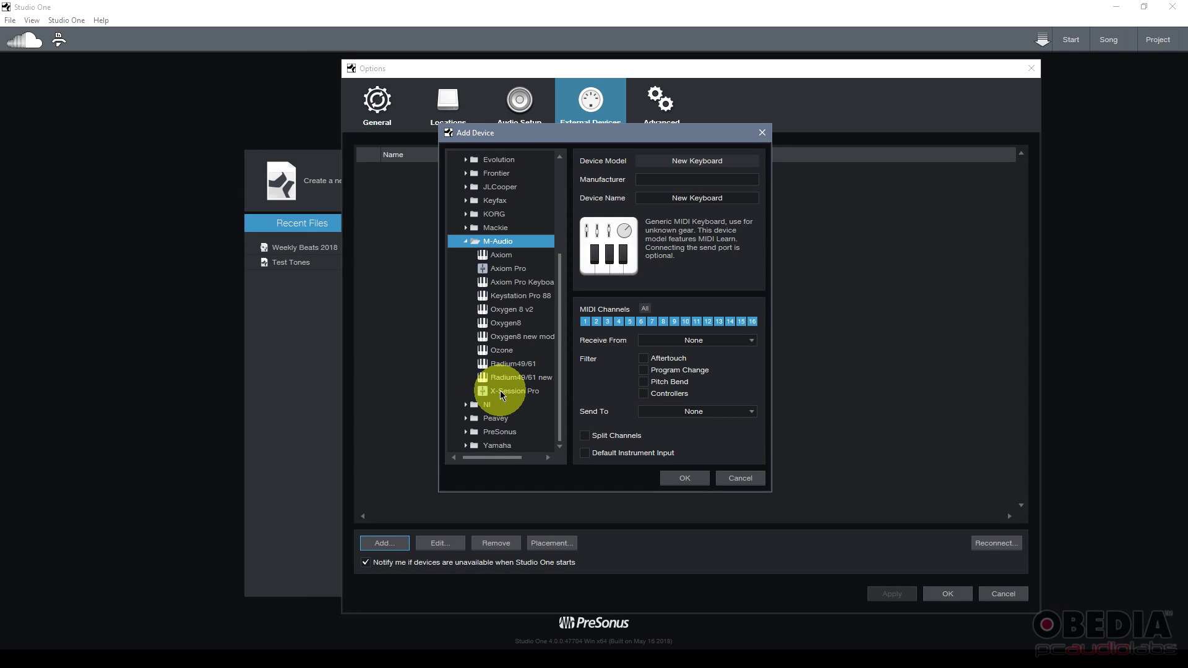
{"action": "left_click", "coordinate": [504, 259]}
Keep the Axiom named Axiom with all 16 MIDI channels enabled, and list its Receive From inputs.
{"action": "left_click", "coordinate": [701, 199]}
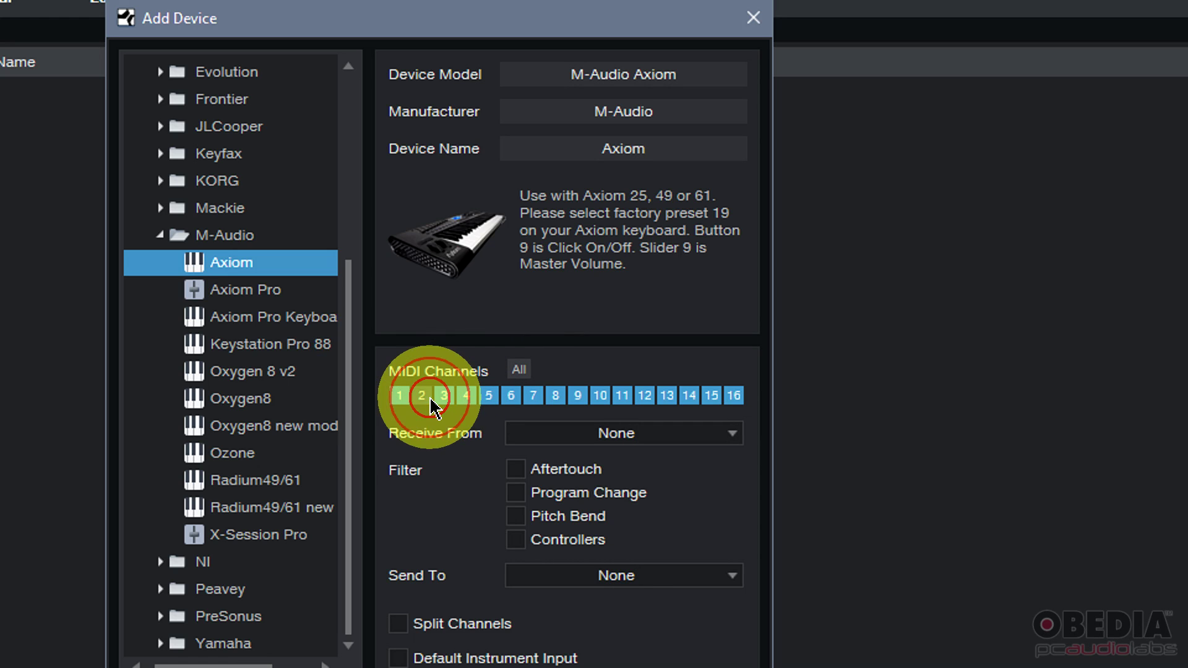
{"action": "mouse_move", "coordinate": [432, 406]}
{"action": "left_mouse_down"}
{"action": "mouse_move", "coordinate": [491, 411]}
{"action": "mouse_move", "coordinate": [542, 398]}
{"action": "left_mouse_up"}
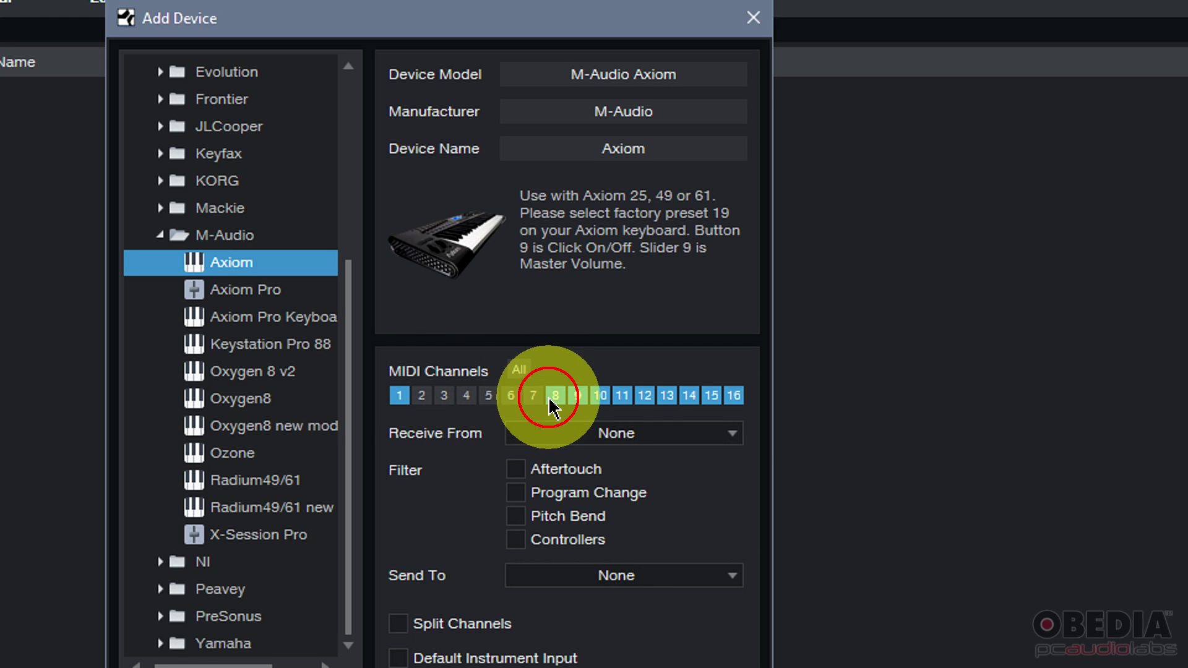
{"action": "left_click", "coordinate": [514, 373]}
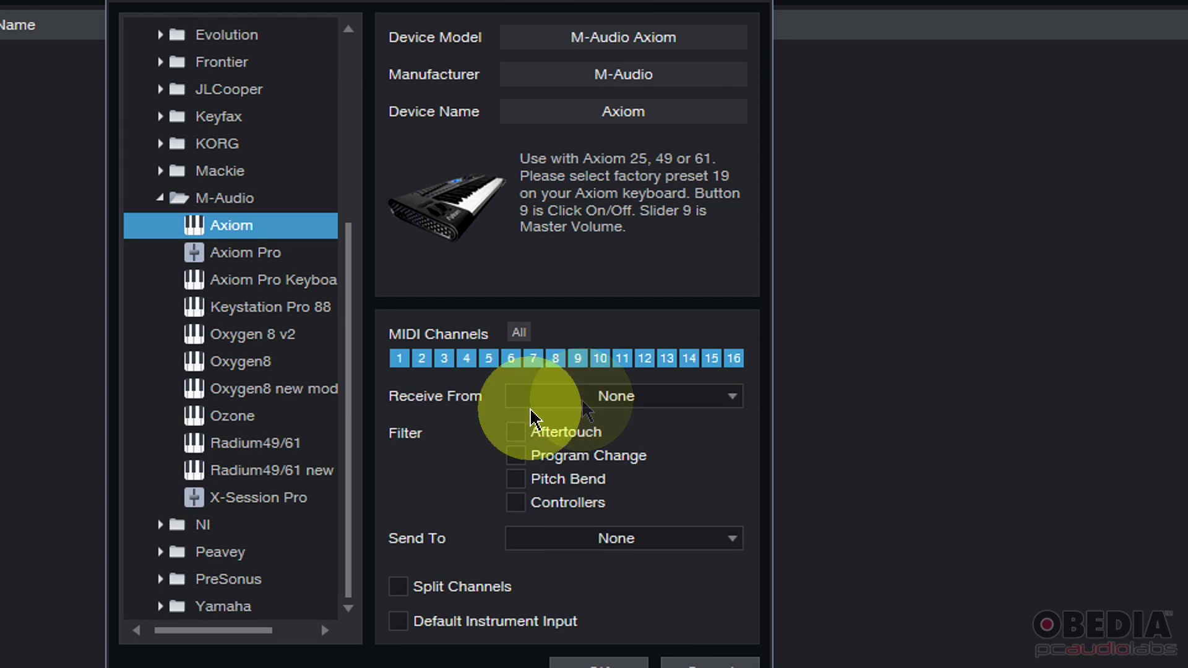
{"action": "left_click", "coordinate": [644, 399]}
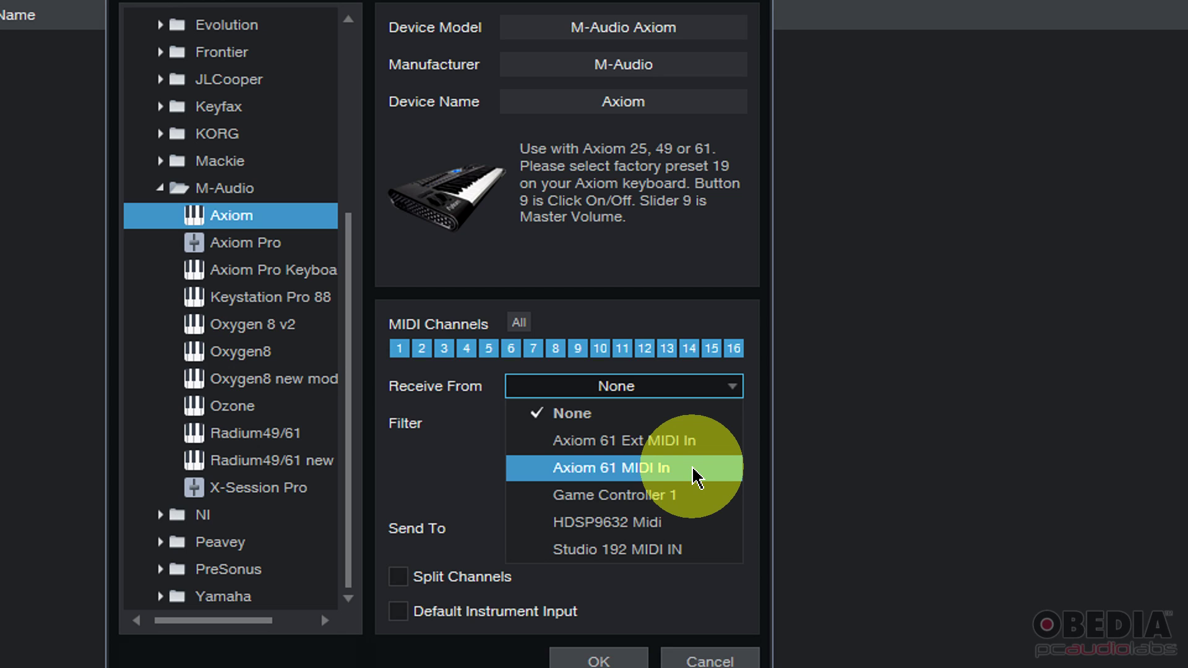
Set the Axiom's Receive From port to Axiom 61 MIDI In and list the Send To outputs.
{"action": "left_click", "coordinate": [694, 471]}
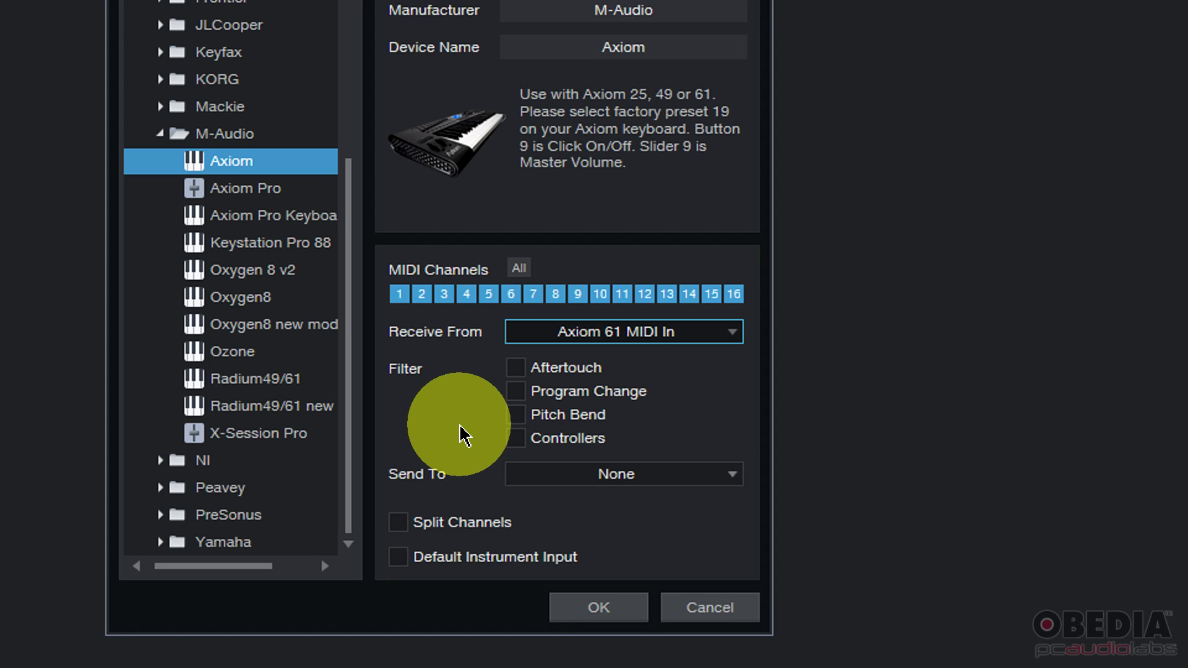
{"action": "left_click", "coordinate": [666, 334]}
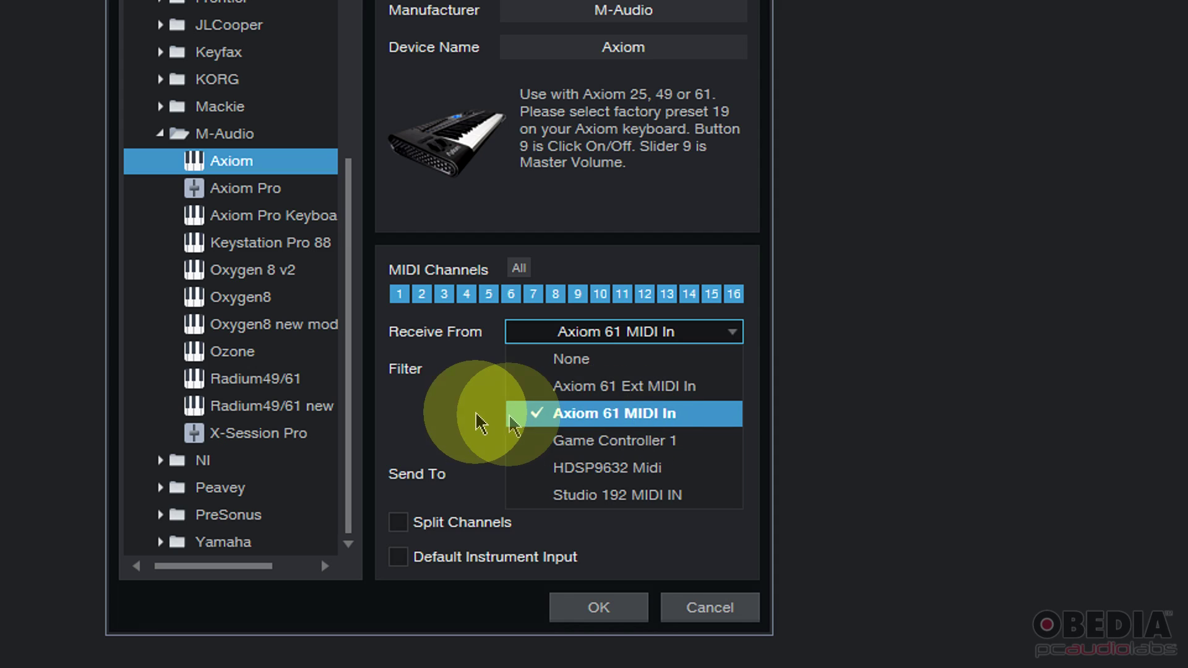
{"action": "left_click", "coordinate": [438, 419]}
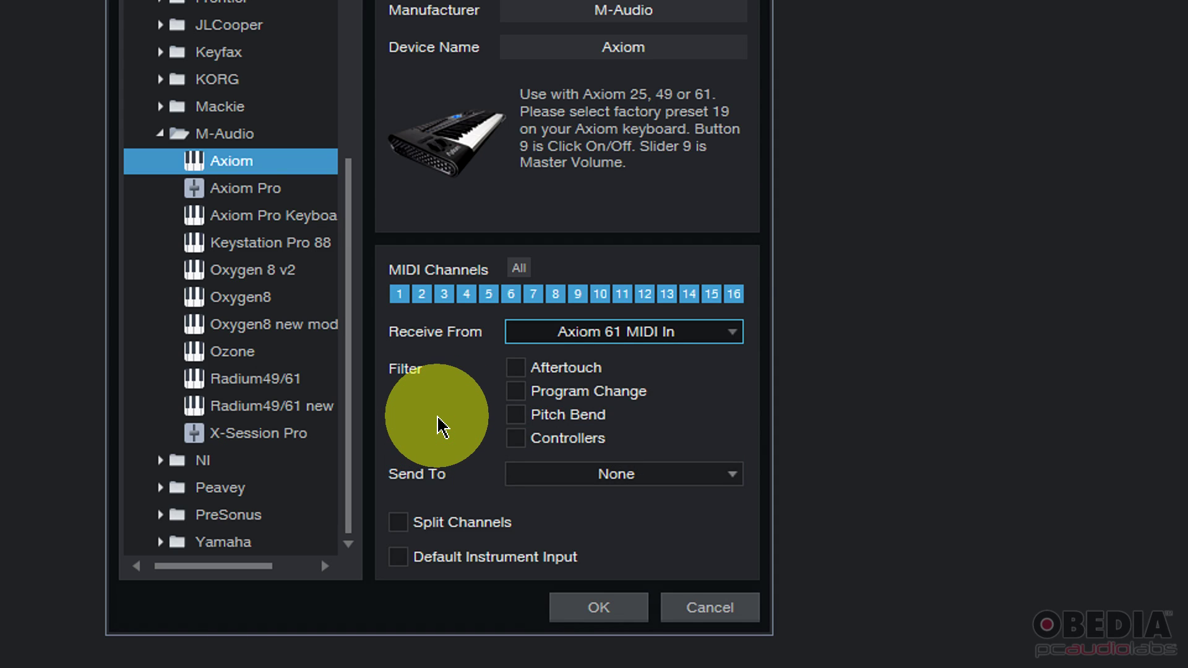
{"action": "left_click", "coordinate": [616, 329]}
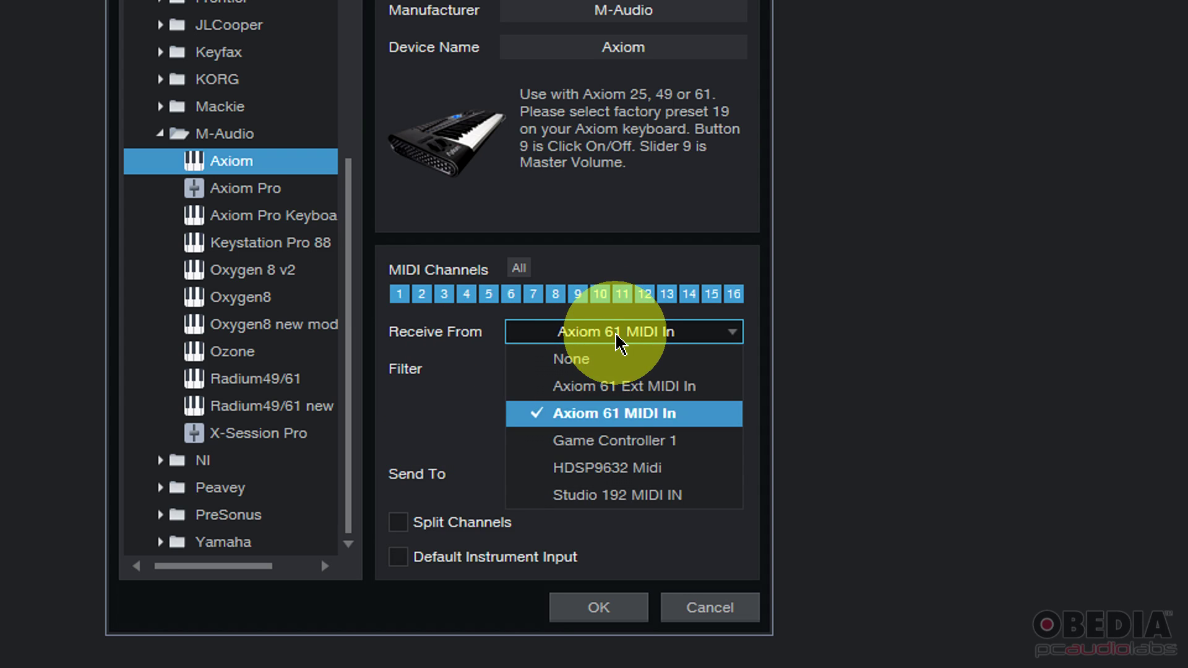
{"action": "left_click", "coordinate": [450, 433]}
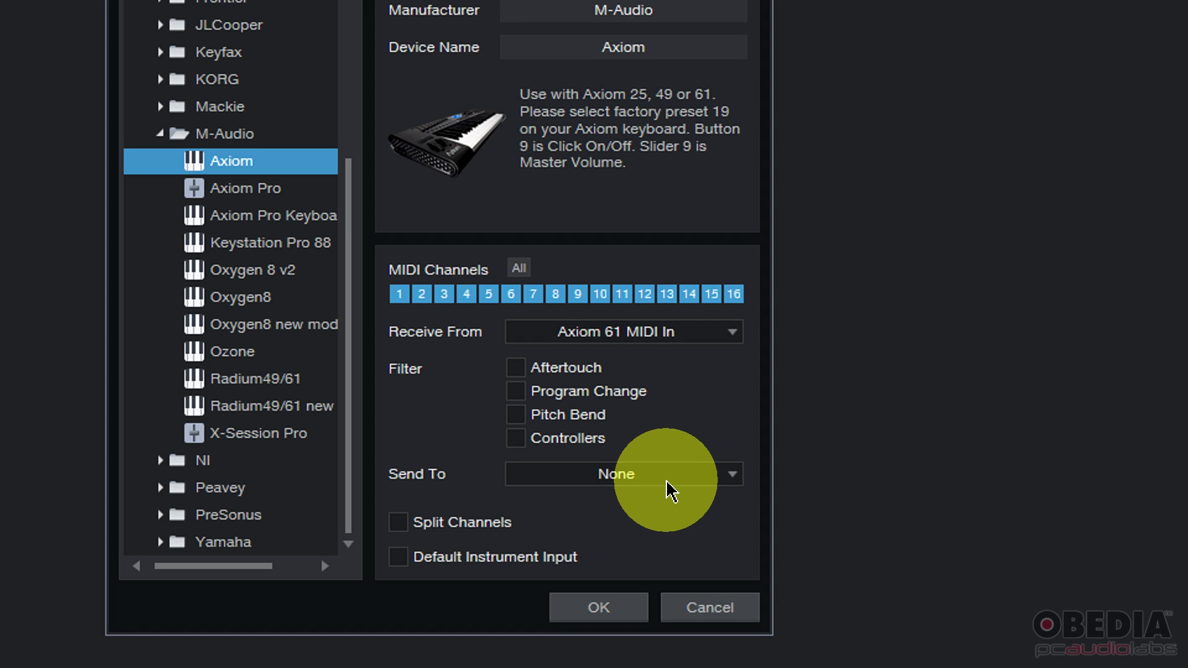
{"action": "left_click", "coordinate": [636, 484]}
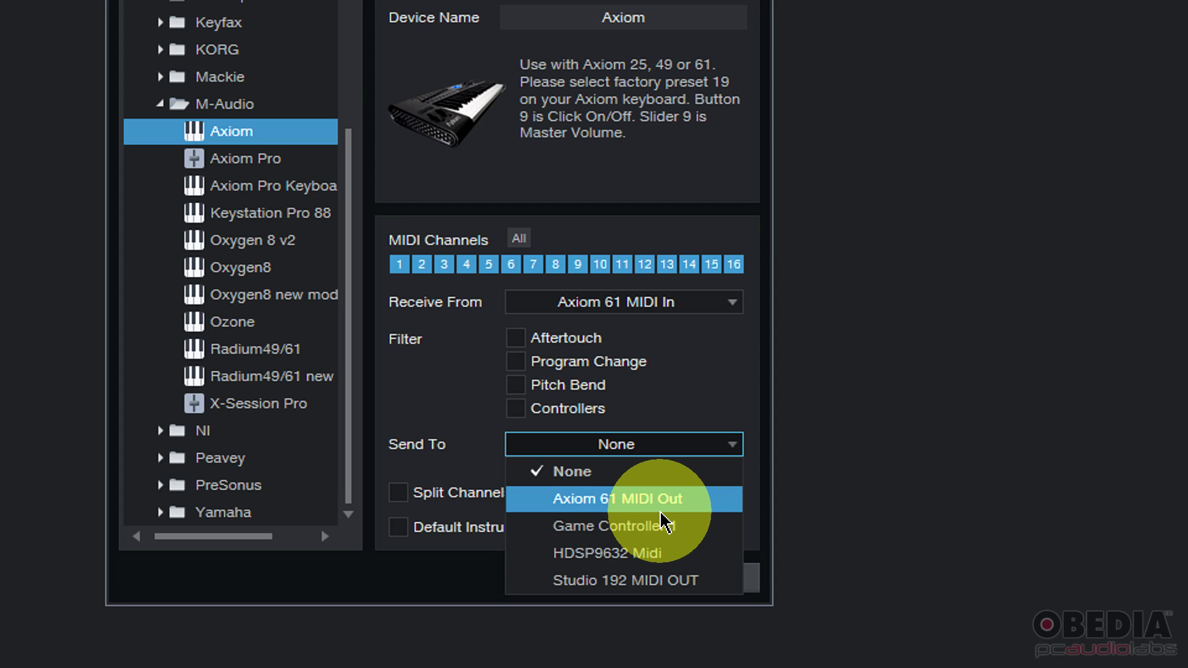
Leave the Axiom's Send To port set to None.
{"action": "left_click", "coordinate": [448, 410]}
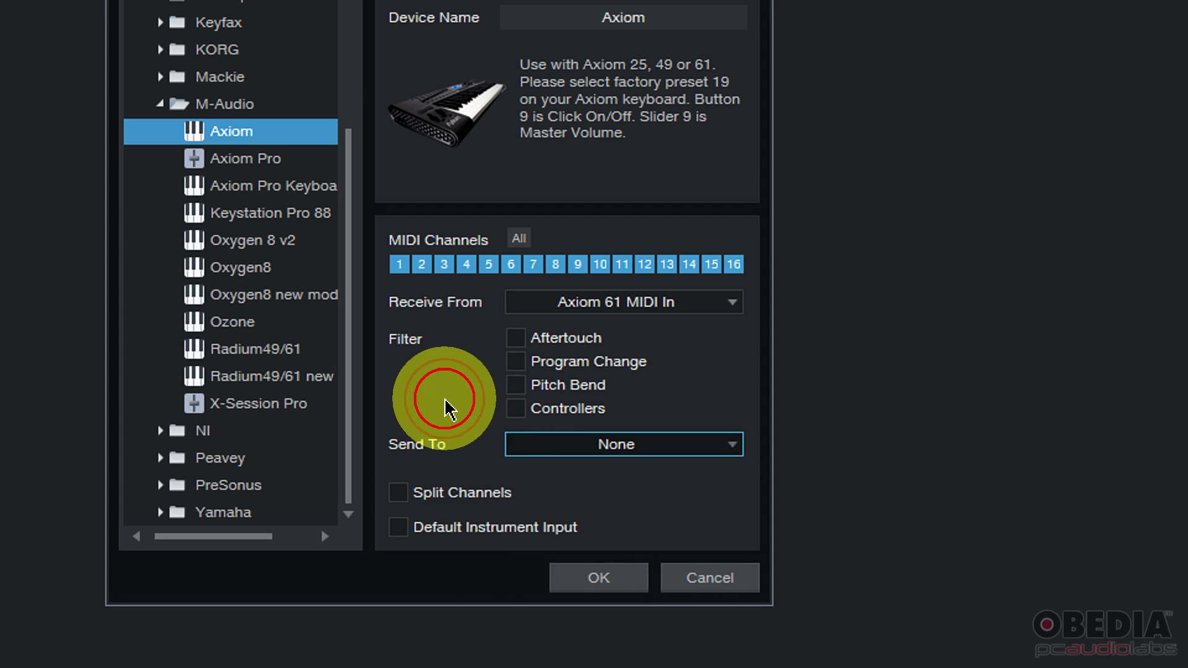
{"action": "left_click", "coordinate": [616, 455]}
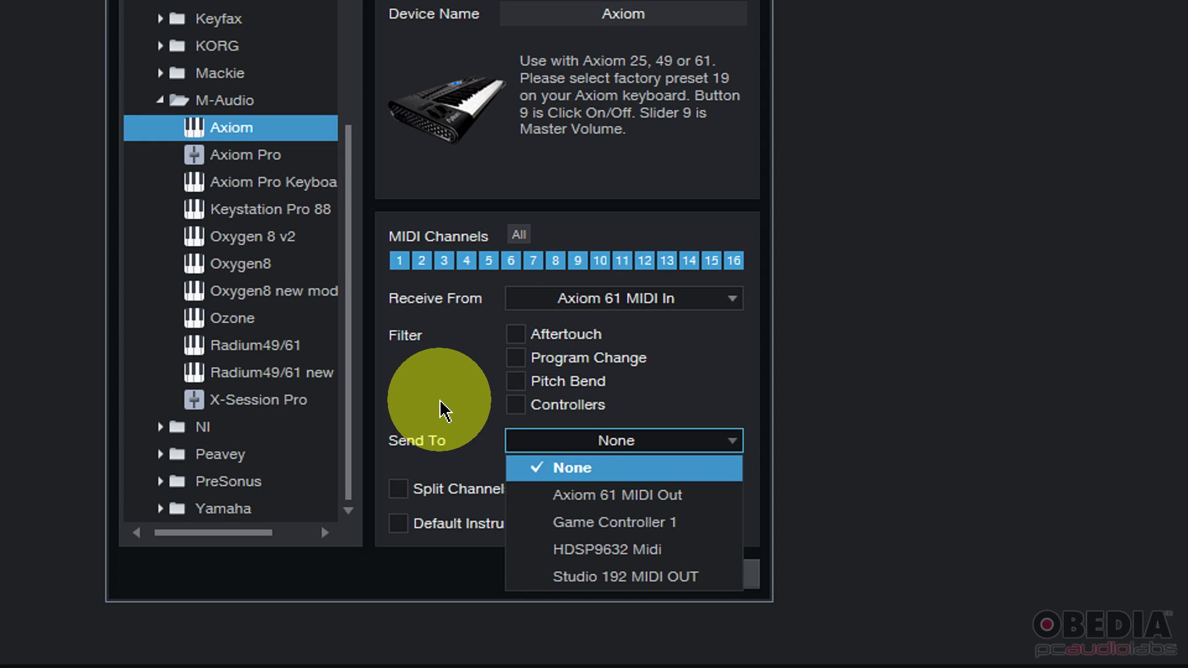
{"action": "left_click", "coordinate": [441, 410]}
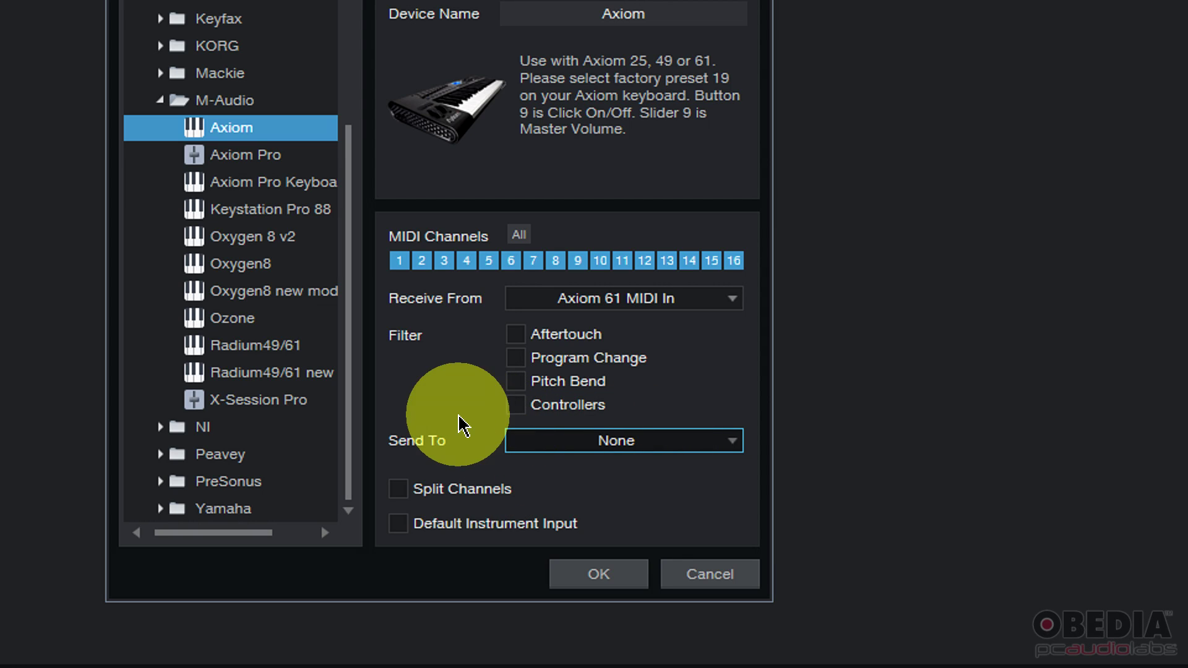
{"action": "left_click", "coordinate": [443, 404]}
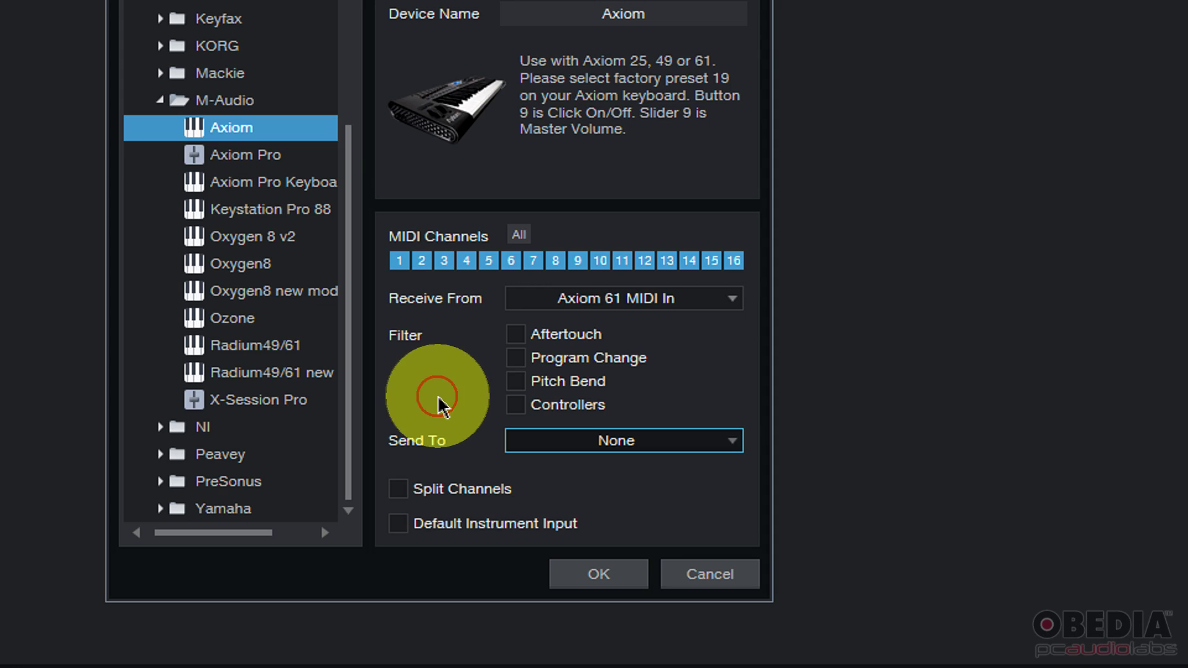
Tick Default Instrument Input for the Axiom.
{"action": "left_click", "coordinate": [481, 534]}
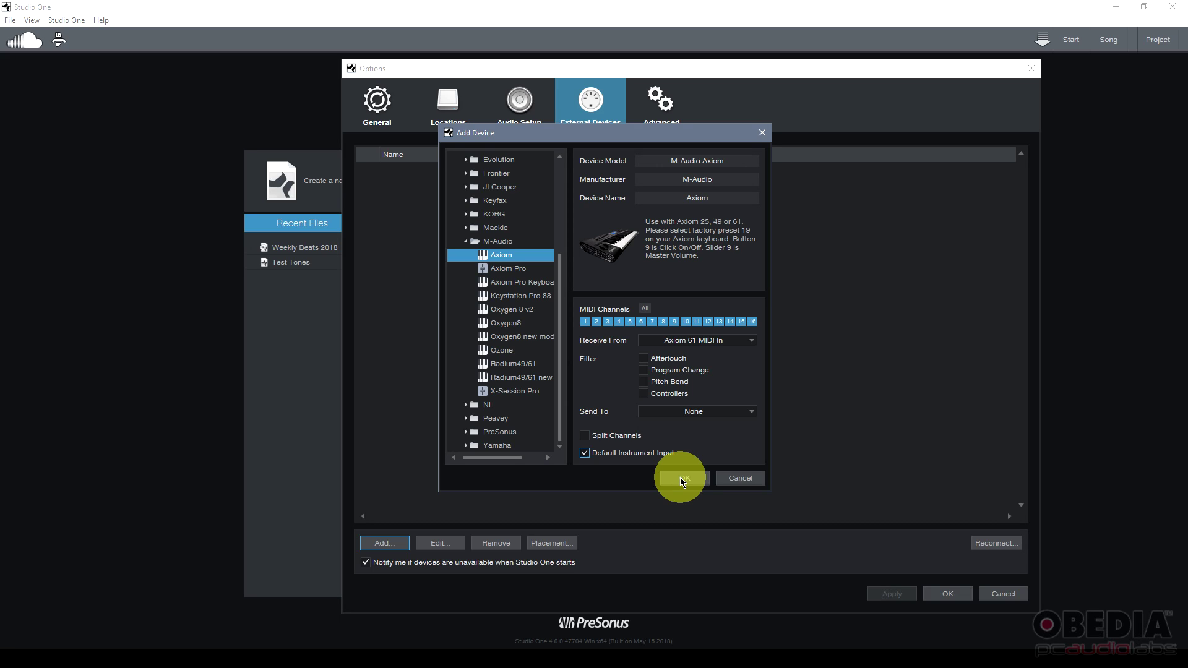
Confirm adding the Axiom, select its External Devices entry, and accept the Options with OK.
{"action": "left_click", "coordinate": [681, 477]}
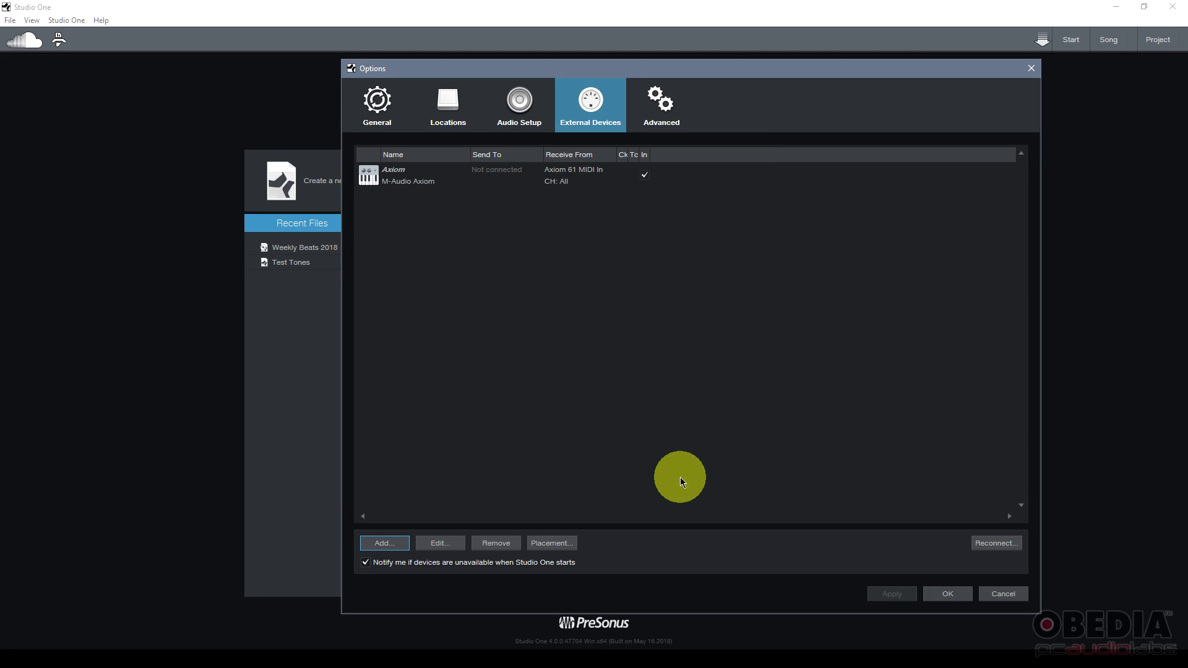
{"action": "left_click", "coordinate": [433, 181]}
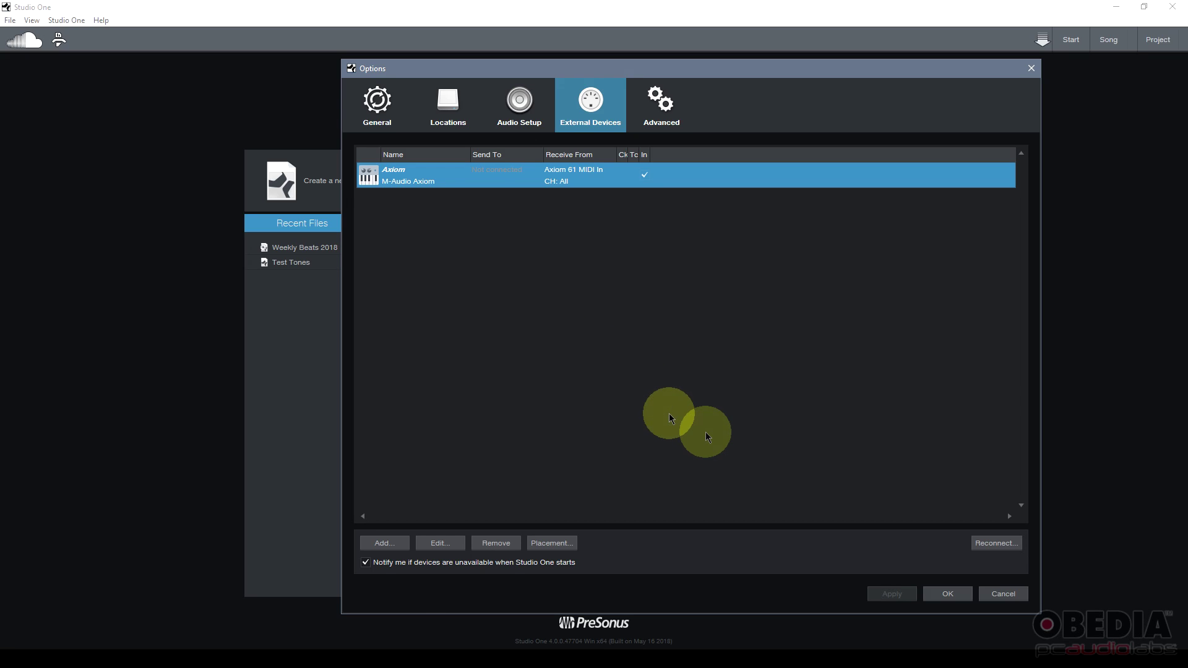
{"action": "left_click", "coordinate": [947, 594]}
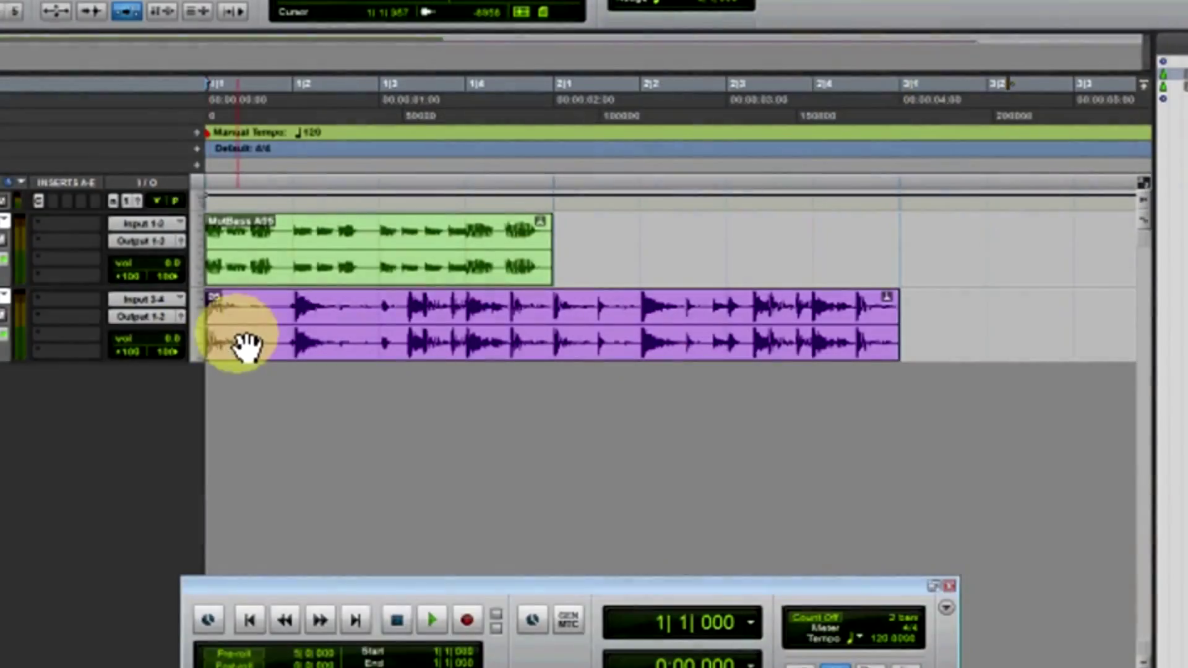
{"action": "left_click_drag", "start_coordinate": [246, 347], "coordinate": [327, 339]}
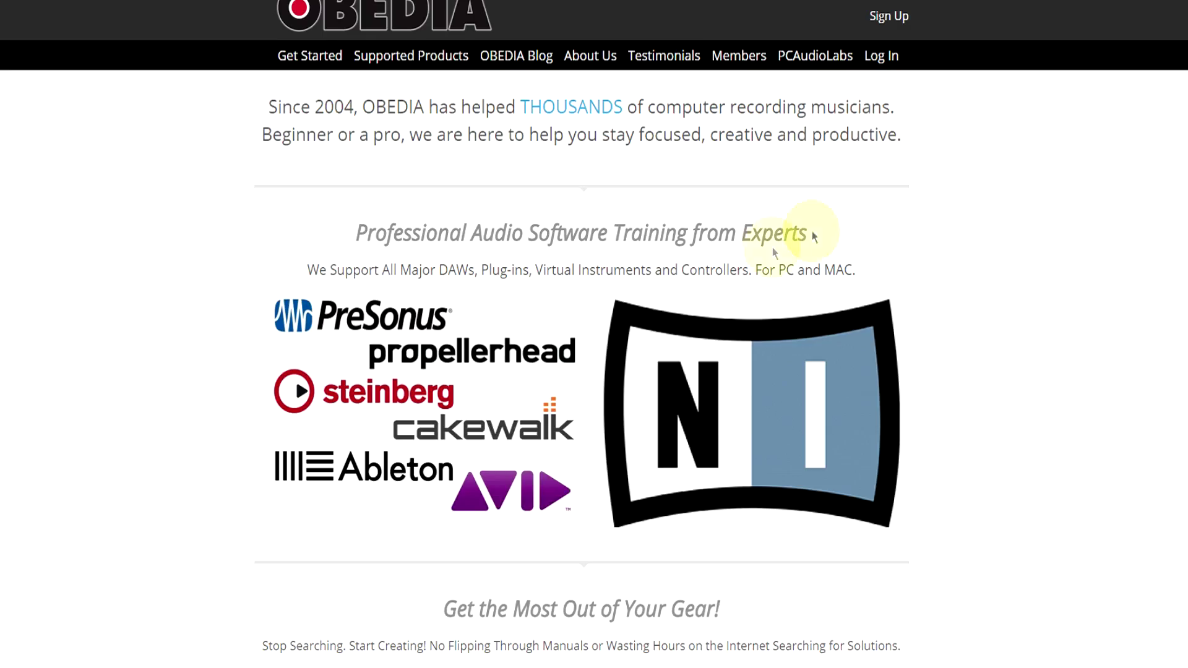
{"action": "scroll", "coordinate": [795, 247], "scroll_direction": "down", "scroll_amount": 15}
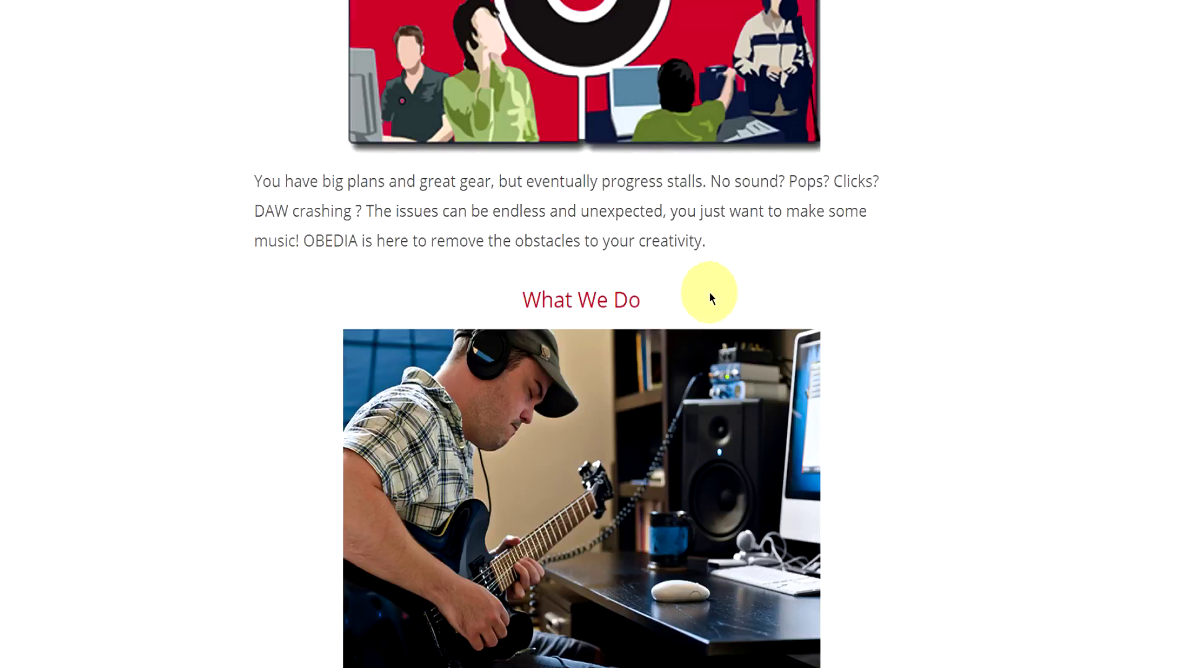
{"action": "scroll", "coordinate": [709, 291], "scroll_direction": "down", "scroll_amount": 10}
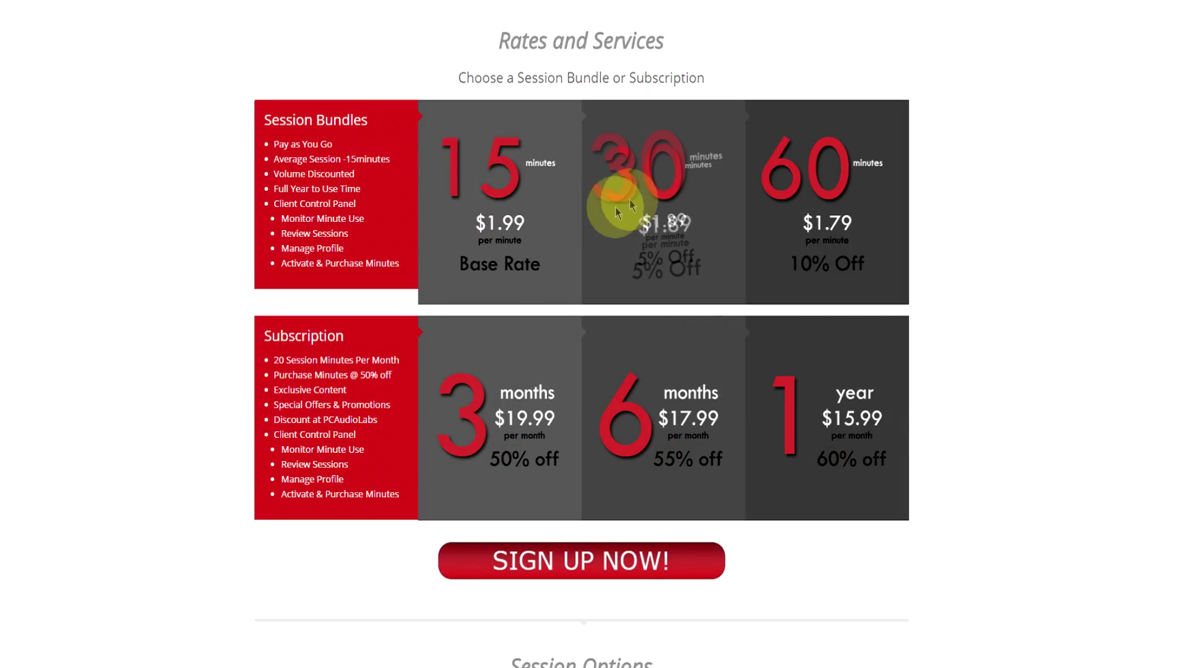